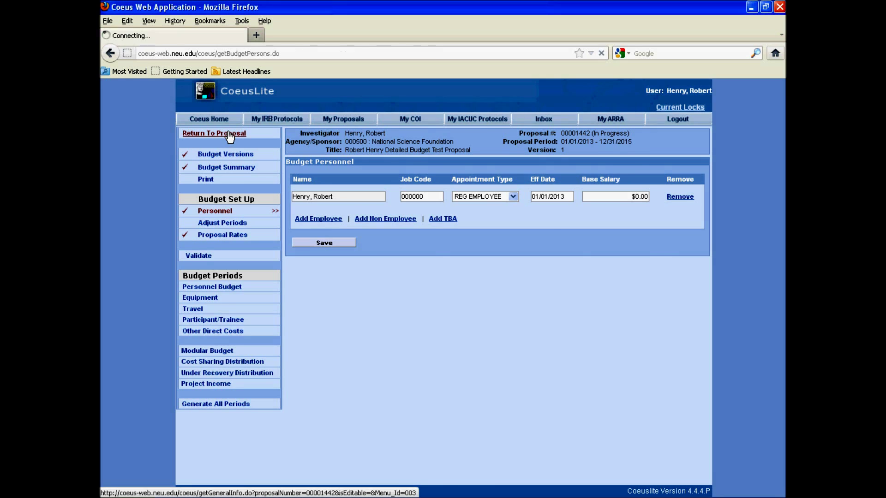
Check the proposal's investigators and key persons details, and open the proposal's budget.
{"action": "left_click", "coordinate": [219, 175]}
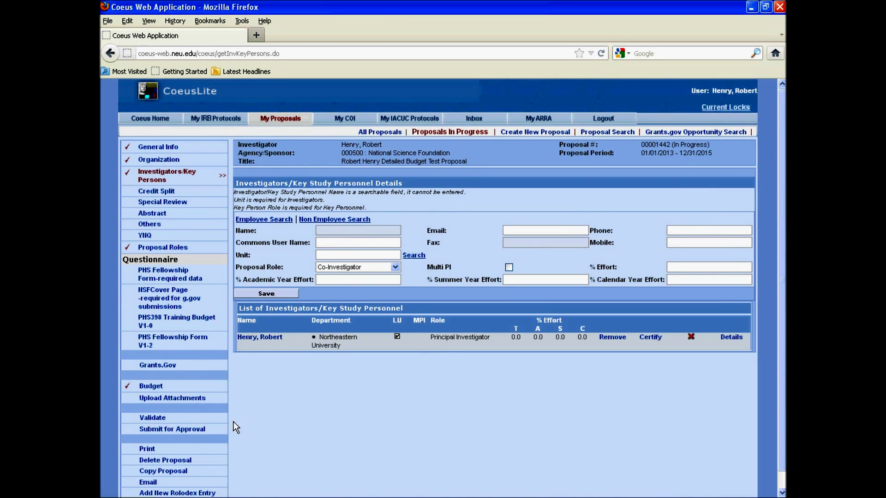
{"action": "left_click", "coordinate": [148, 388]}
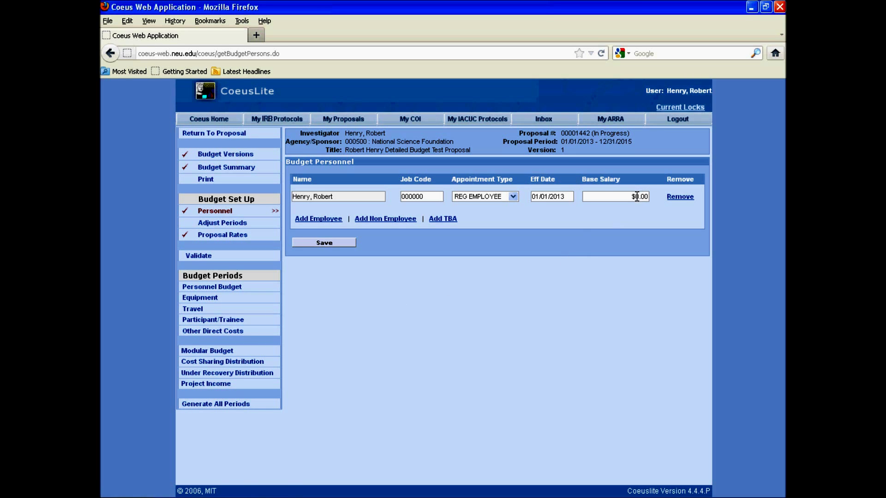
Review the budget's period boundaries and the applicable proposal rates.
{"action": "left_click", "coordinate": [230, 225]}
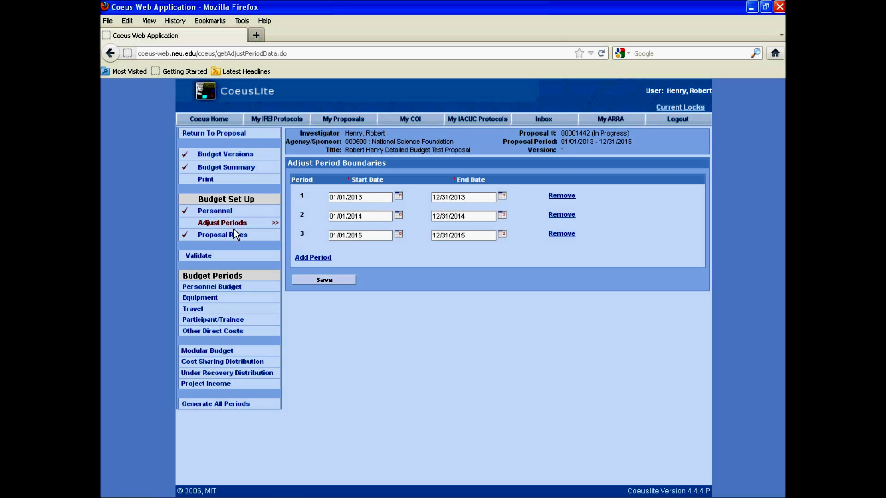
{"action": "left_click", "coordinate": [235, 239]}
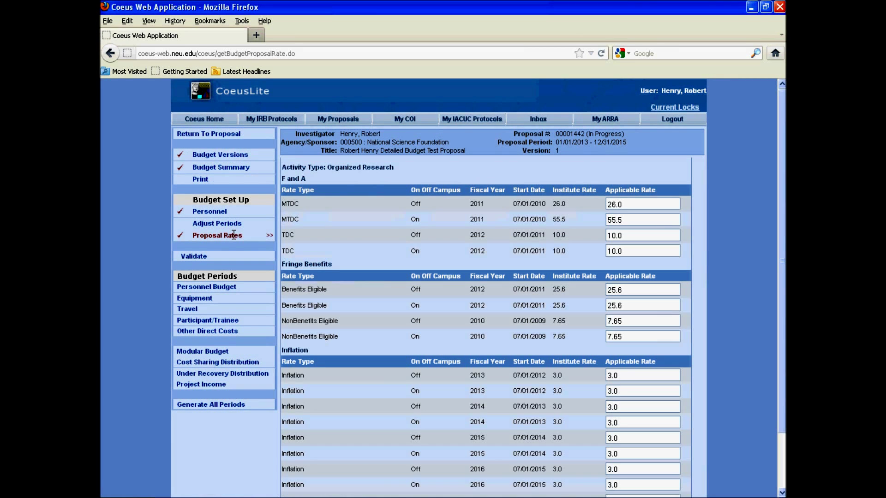
{"action": "scroll", "coordinate": [394, 240], "scroll_direction": "down", "scroll_amount": 3}
{"action": "scroll", "coordinate": [393, 240], "scroll_direction": "up", "scroll_amount": 3}
In the budget personnel, set the principal investigator's appointment type to 12M DURATION and base salary to $90,000, and save.
{"action": "left_click", "coordinate": [223, 212]}
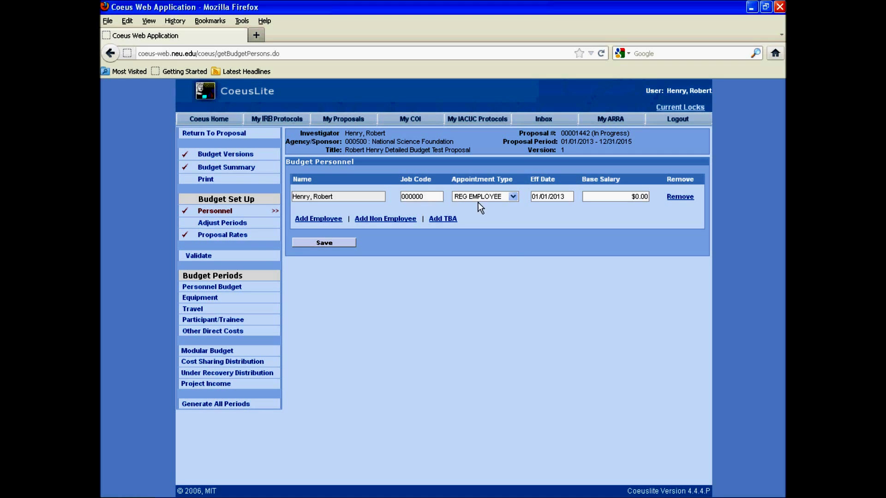
{"action": "left_click", "coordinate": [513, 197]}
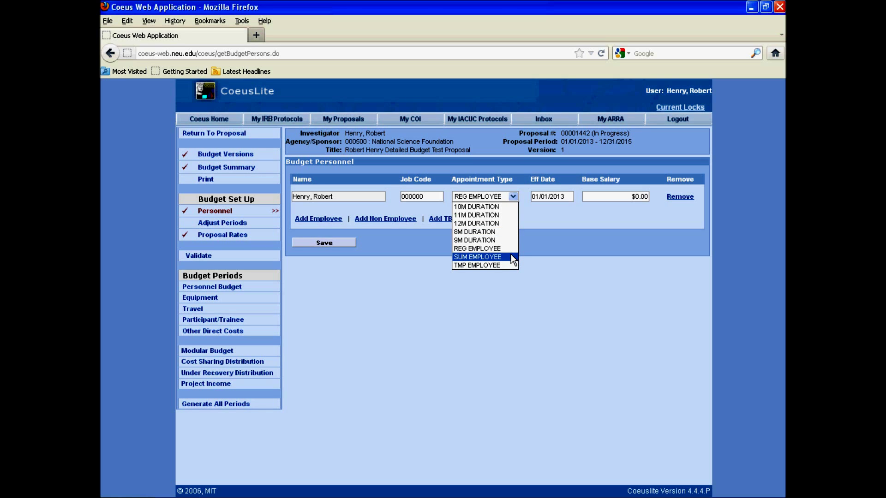
{"action": "left_click", "coordinate": [509, 223]}
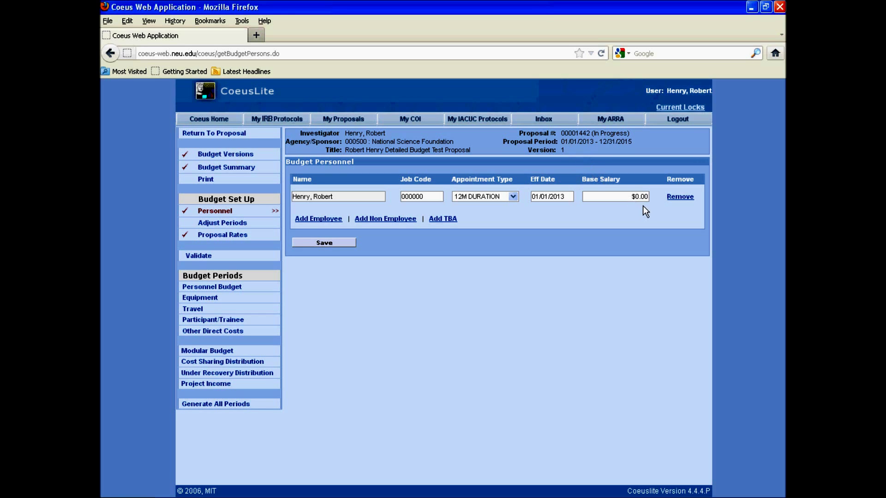
{"action": "type", "text": "9000"}
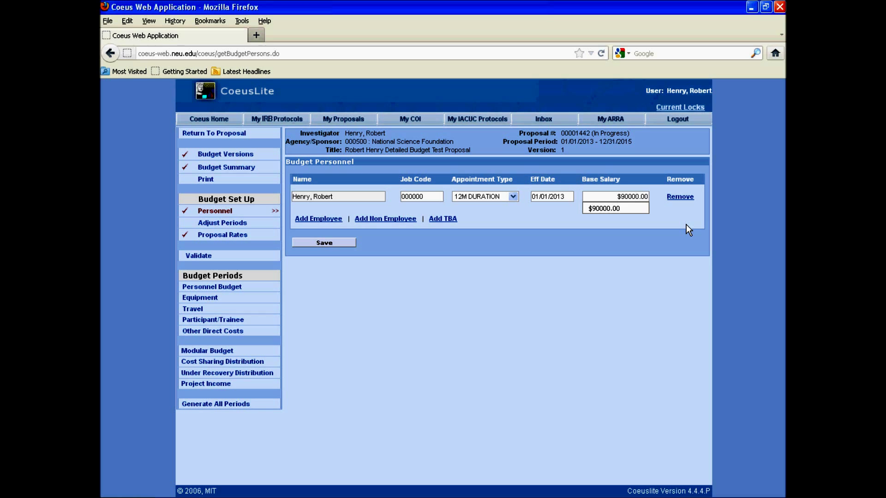
{"action": "left_click", "coordinate": [685, 224]}
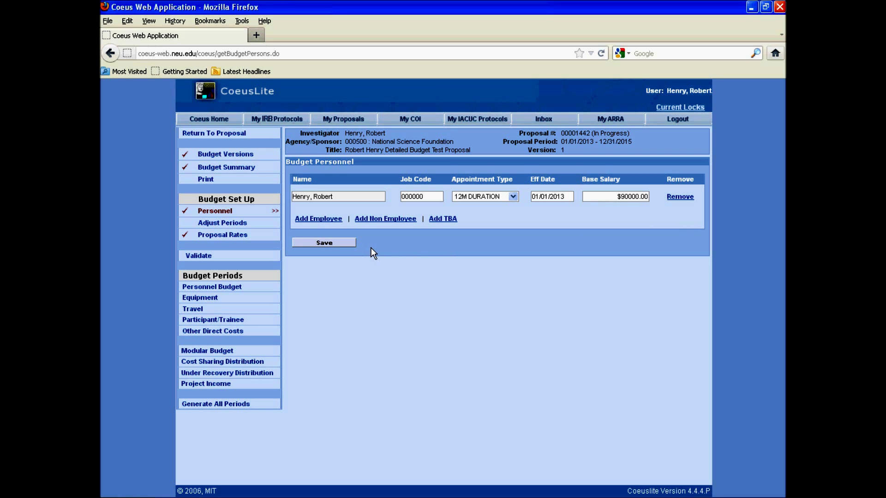
{"action": "left_click", "coordinate": [346, 244]}
Add a TBA Graduate Student to the budget personnel with a base salary of $30,000, and save.
{"action": "left_click", "coordinate": [435, 225]}
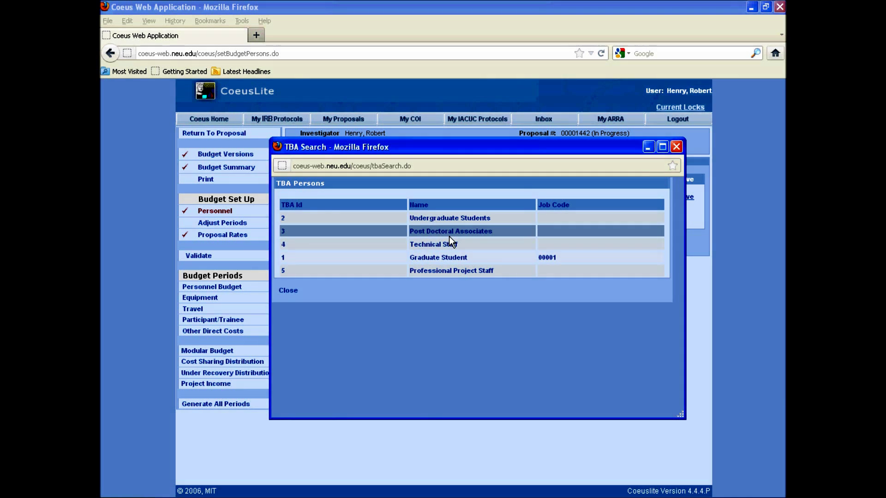
{"action": "left_click", "coordinate": [451, 258]}
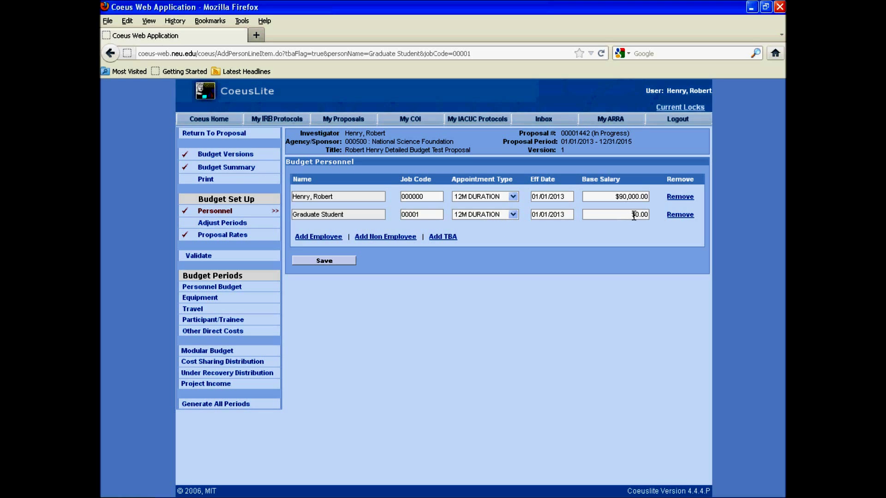
{"action": "type", "text": "3000"}
{"action": "left_click", "coordinate": [671, 251]}
{"action": "left_click", "coordinate": [300, 261]}
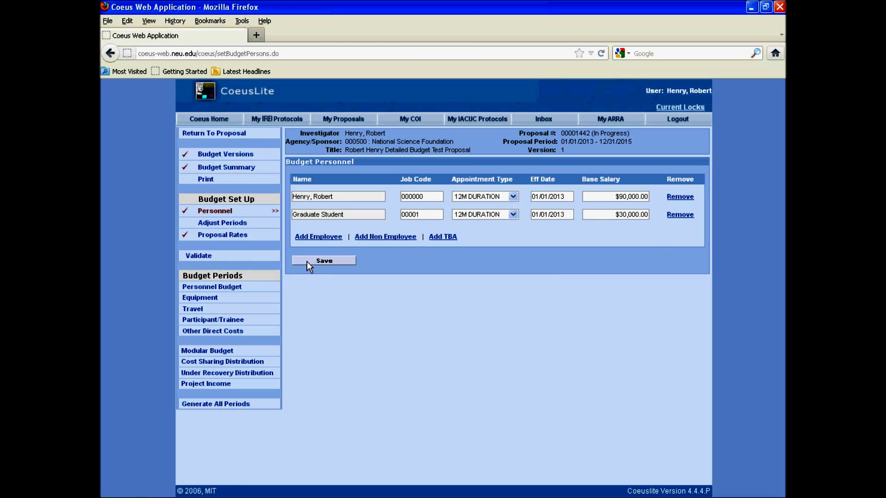
Add both the principal investigator and the Graduate Student to the Period 1 personnel budget.
{"action": "left_click", "coordinate": [231, 290]}
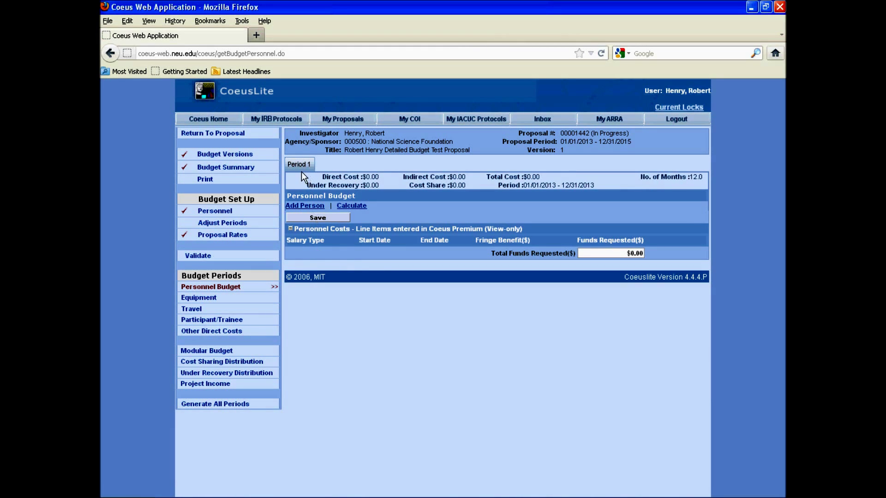
{"action": "left_click", "coordinate": [300, 206]}
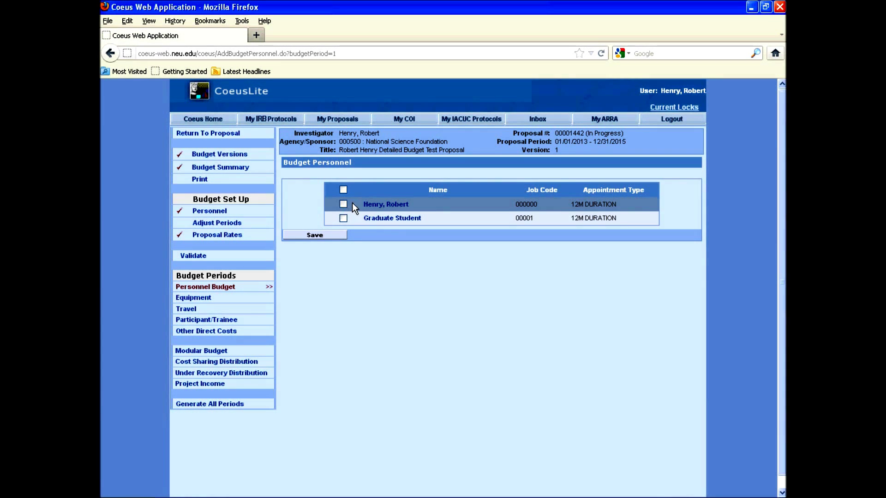
{"action": "left_click", "coordinate": [344, 189]}
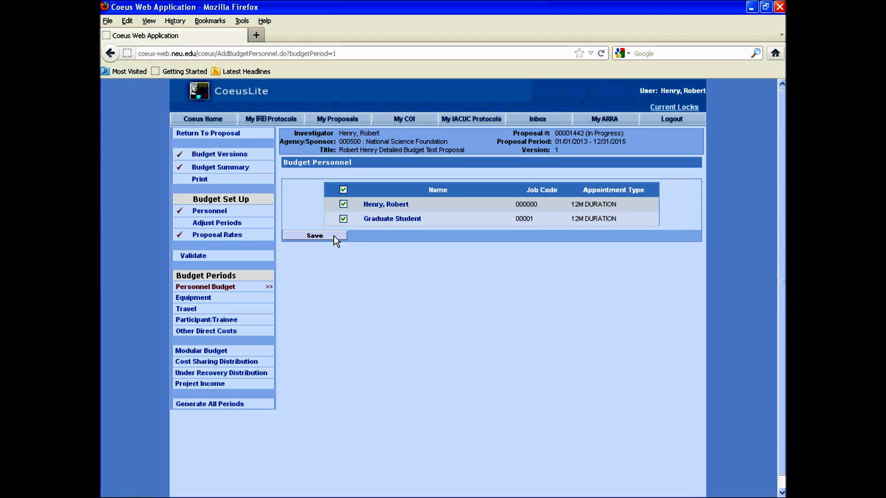
{"action": "left_click", "coordinate": [334, 236]}
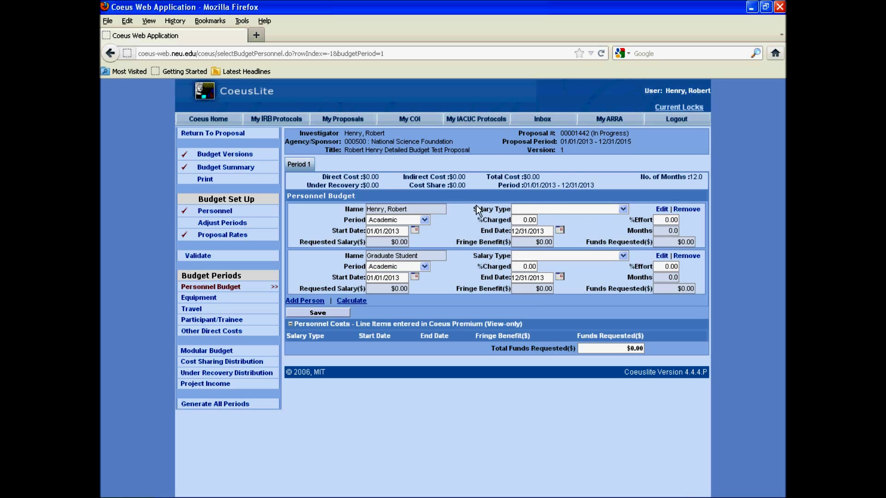
Set the salary type to Salary-Faculty for the investigator and Salary-Graduate Students for the Graduate Student.
{"action": "left_click", "coordinate": [623, 209]}
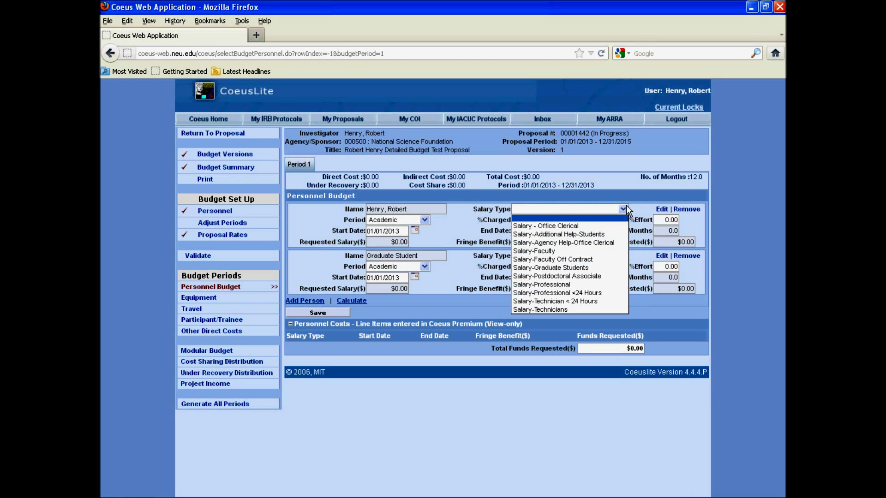
{"action": "left_click", "coordinate": [596, 250]}
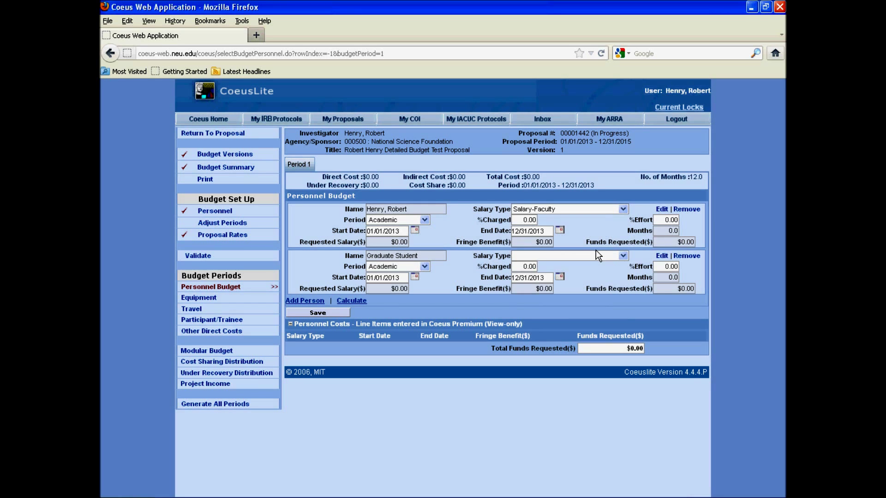
{"action": "left_click", "coordinate": [610, 255]}
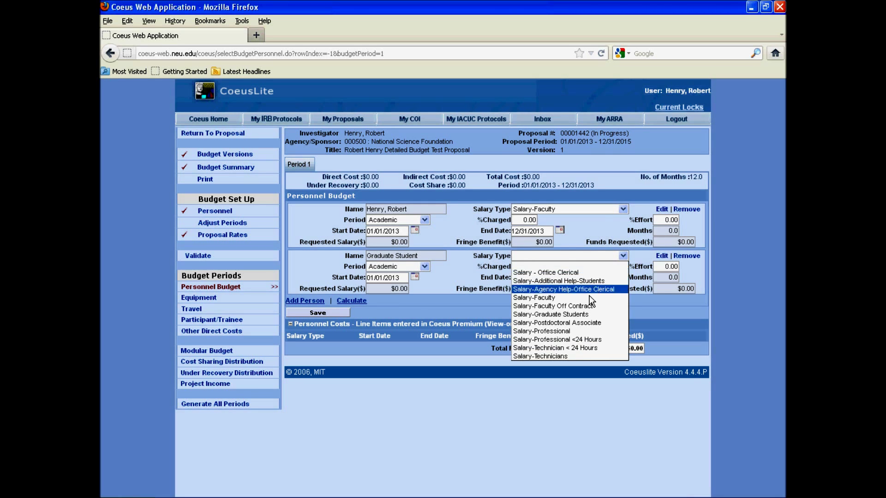
{"action": "left_click", "coordinate": [605, 313]}
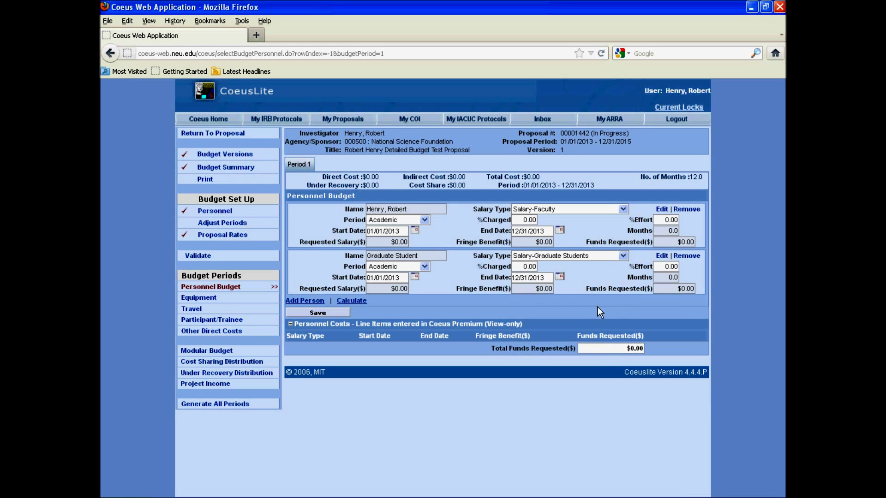
Set the period to Calendar for both people in the personnel budget.
{"action": "left_click", "coordinate": [422, 220]}
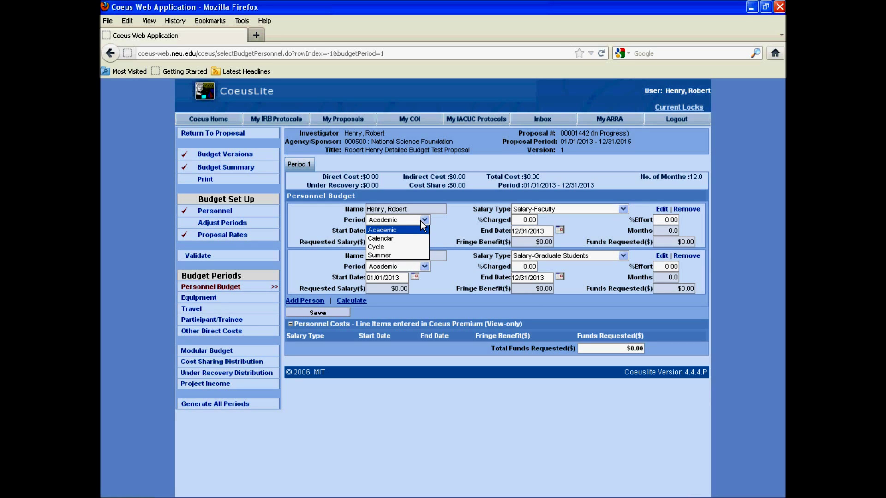
{"action": "left_click", "coordinate": [395, 238]}
{"action": "left_click", "coordinate": [406, 268]}
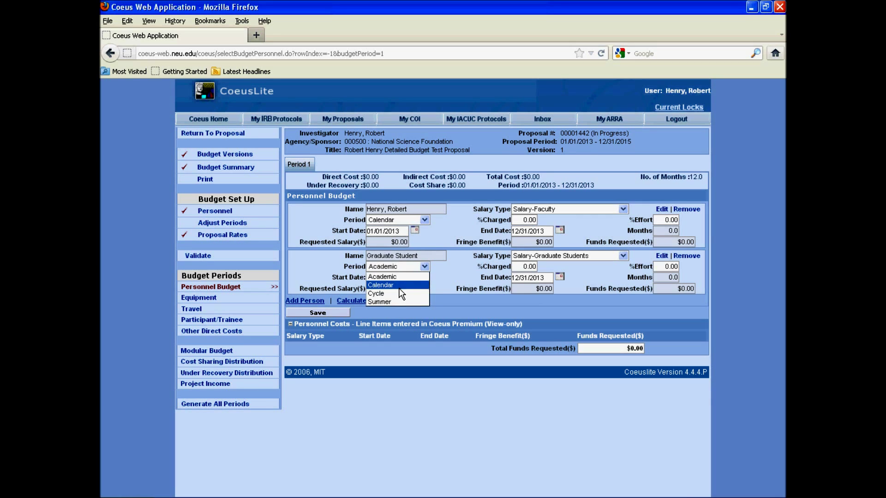
{"action": "left_click", "coordinate": [398, 285]}
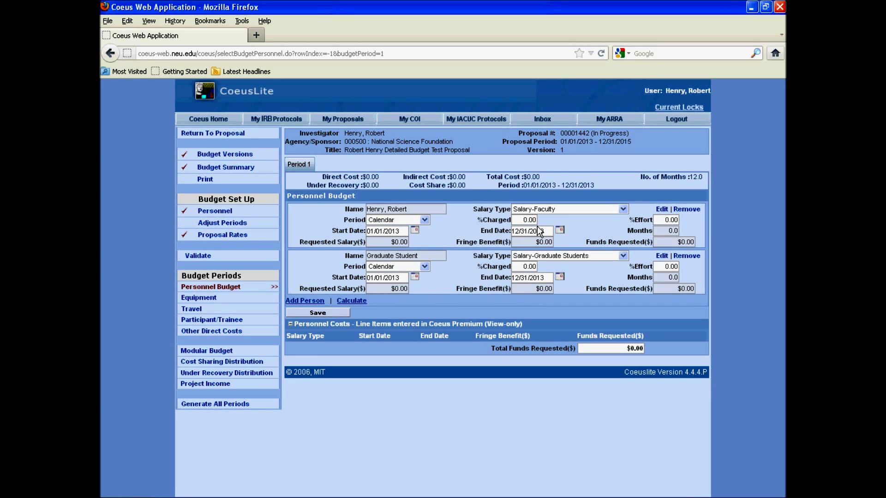
Set the charged and effort percentages to 100 for both people, and save the personnel budget.
{"action": "type", "text": "0"}
{"action": "key", "text": "Tab"}
{"action": "type", "text": "10"}
{"action": "key", "text": "Tab"}
{"action": "left_click", "coordinate": [524, 267]}
{"action": "type", "text": "100"}
{"action": "key", "text": "Tab"}
{"action": "key", "text": "Left"}
{"action": "key", "text": "Left"}
{"action": "type", "text": "10"}
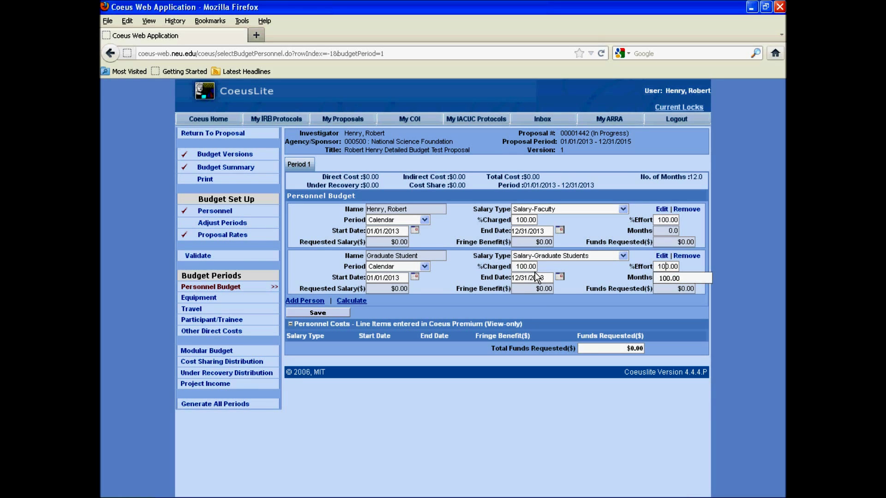
{"action": "left_click", "coordinate": [585, 284]}
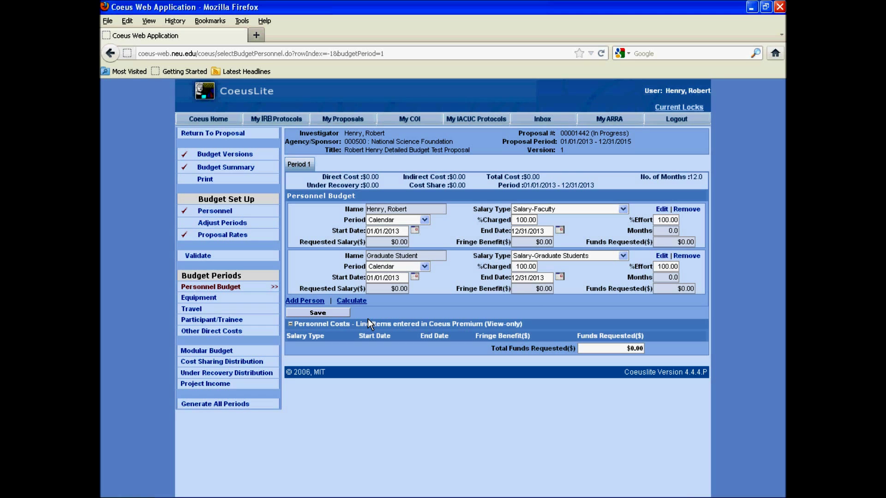
{"action": "left_click", "coordinate": [344, 314]}
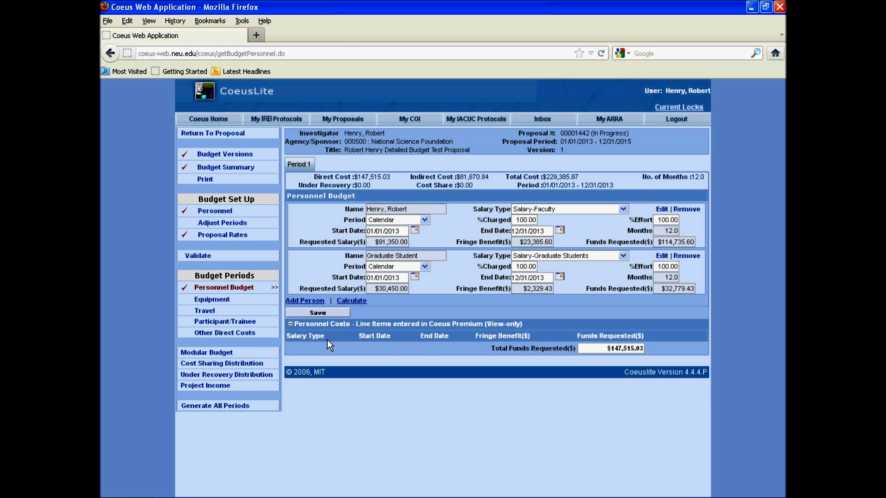
Enter a Laboratory Equipment item described as Mass Spectrometer with $100,000 requested in the Period 1 equipment budget, and save.
{"action": "left_click", "coordinate": [226, 301]}
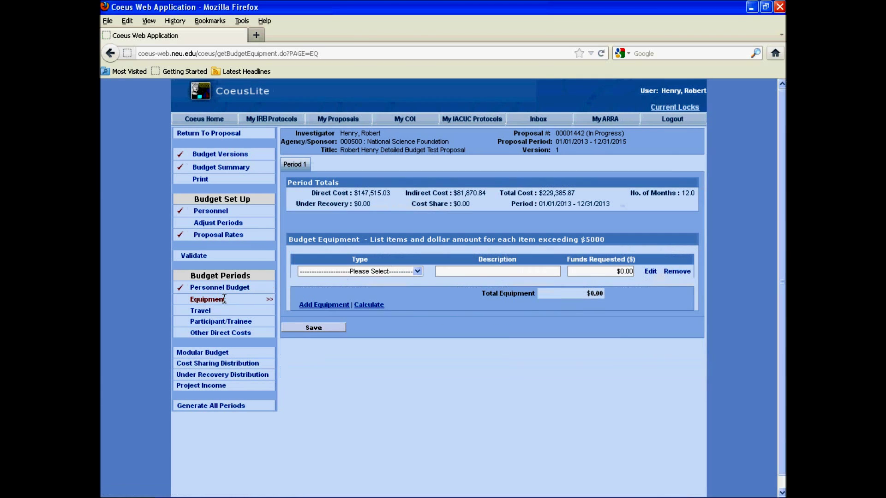
{"action": "left_click", "coordinate": [385, 272]}
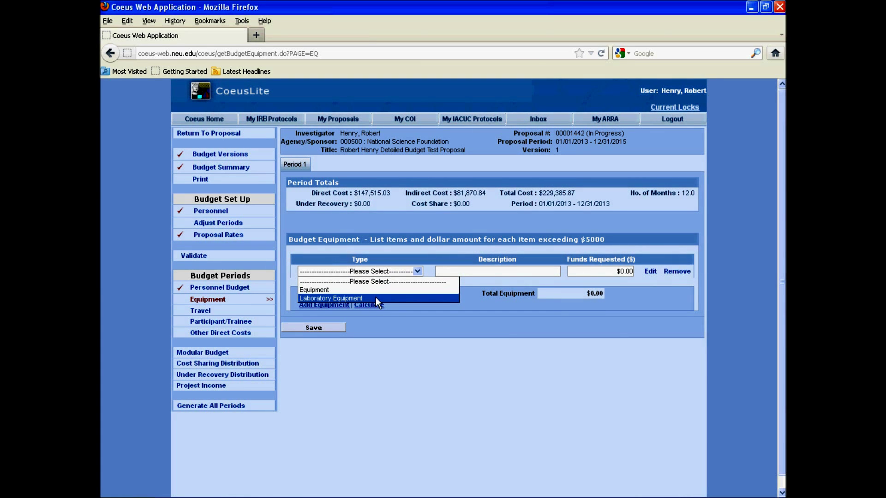
{"action": "left_click", "coordinate": [389, 298]}
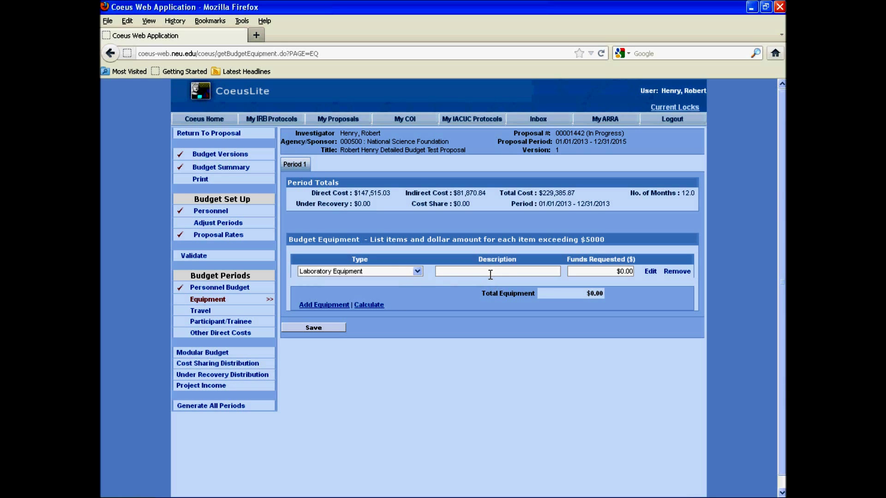
{"action": "left_click", "coordinate": [490, 275]}
{"action": "type", "text": "M"}
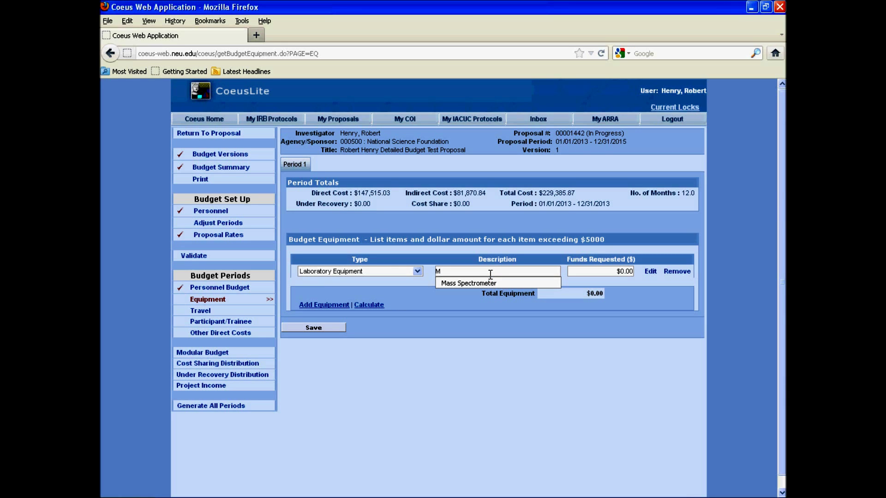
{"action": "key", "text": "Down"}
{"action": "key", "text": "Tab"}
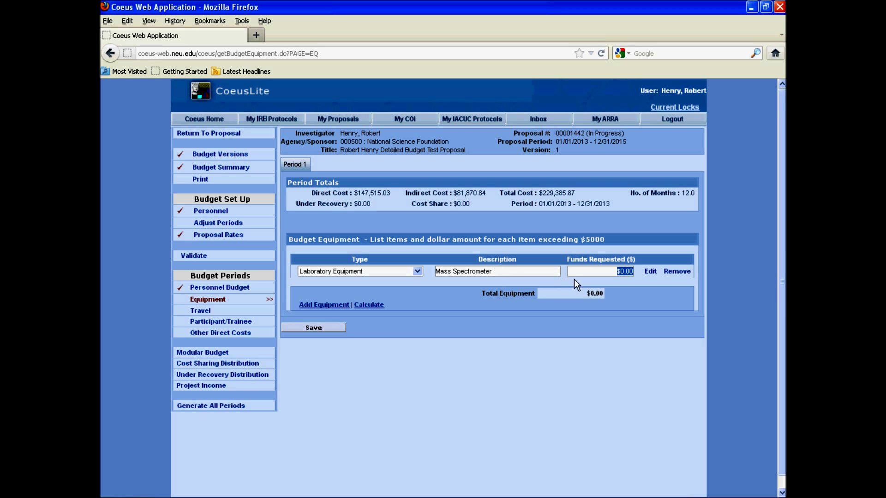
{"action": "left_click", "coordinate": [623, 275]}
{"action": "type", "text": "10000"}
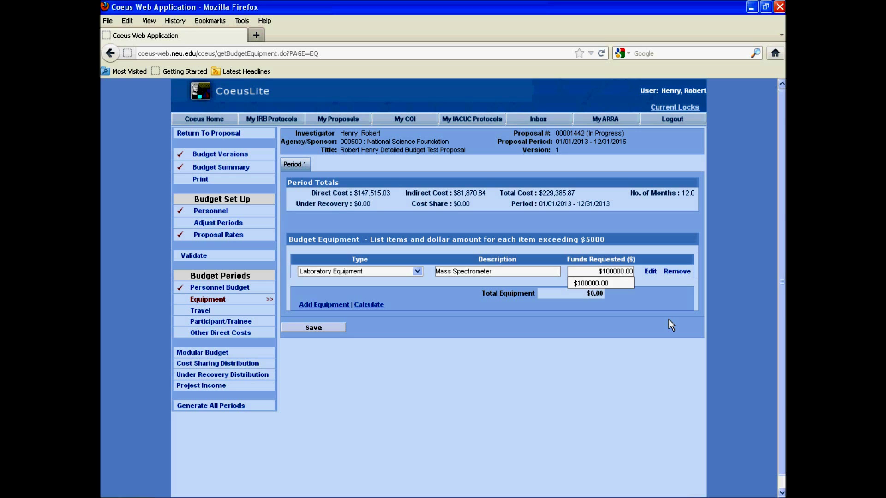
{"action": "left_click", "coordinate": [668, 320]}
{"action": "left_click", "coordinate": [337, 327]}
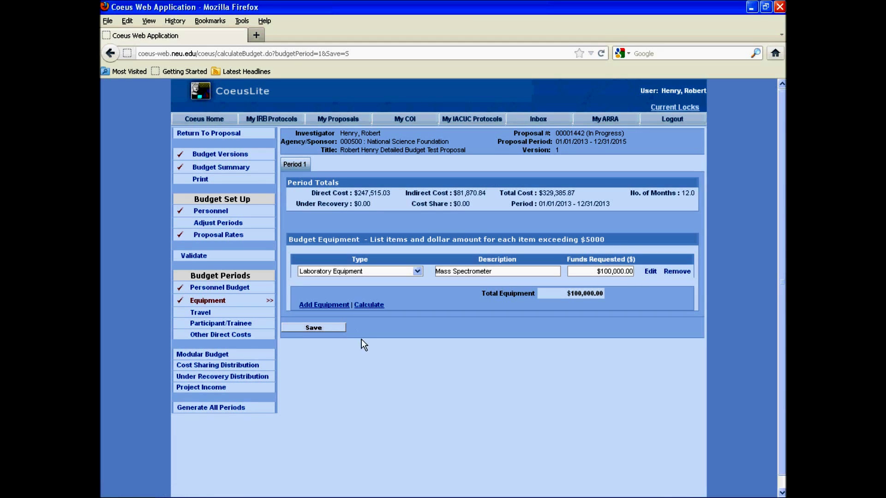
Enter a Travel - Domestic item with $1,000 requested in the Period 1 travel budget, and save.
{"action": "left_click", "coordinate": [205, 313]}
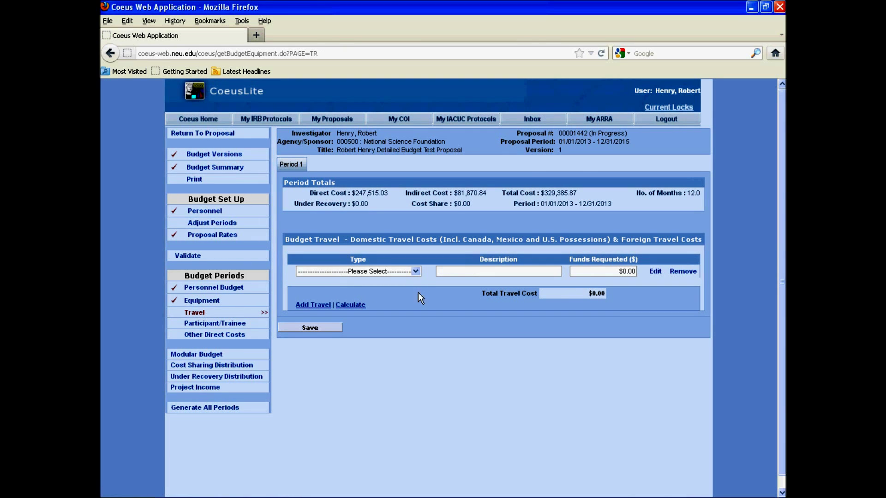
{"action": "left_click", "coordinate": [416, 272]}
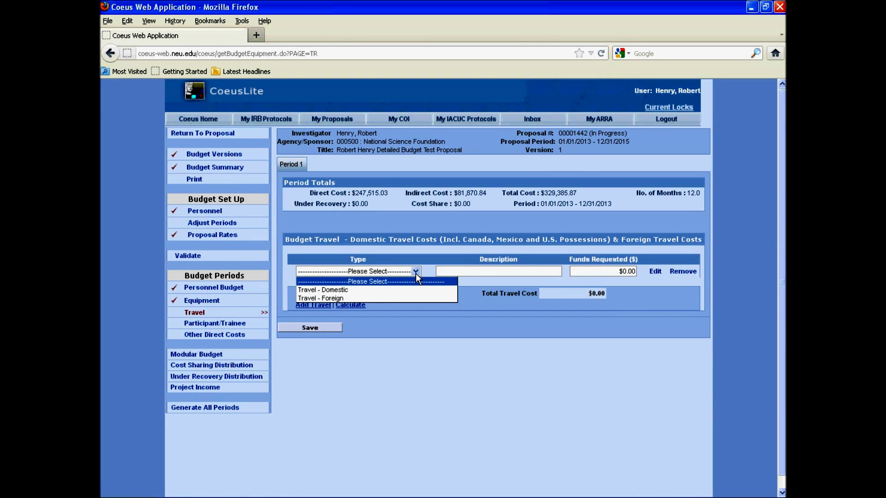
{"action": "left_click", "coordinate": [368, 290]}
{"action": "left_click", "coordinate": [621, 271]}
{"action": "type", "text": "100"}
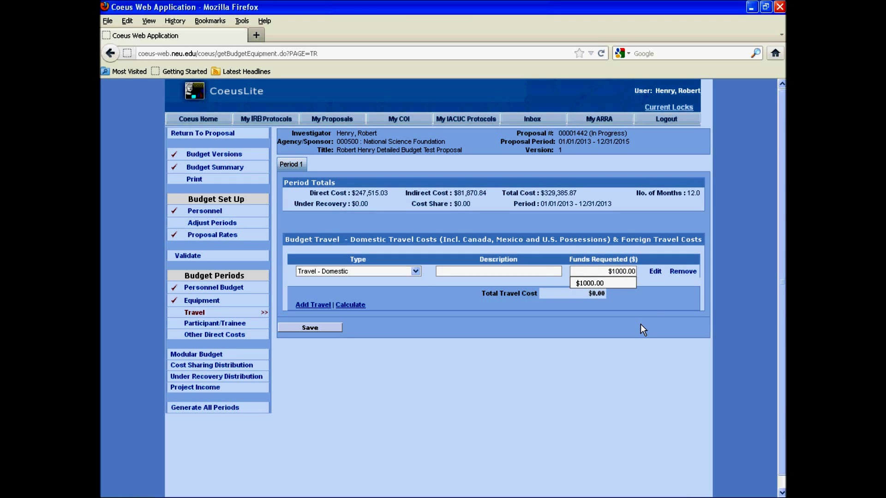
{"action": "left_click", "coordinate": [630, 284]}
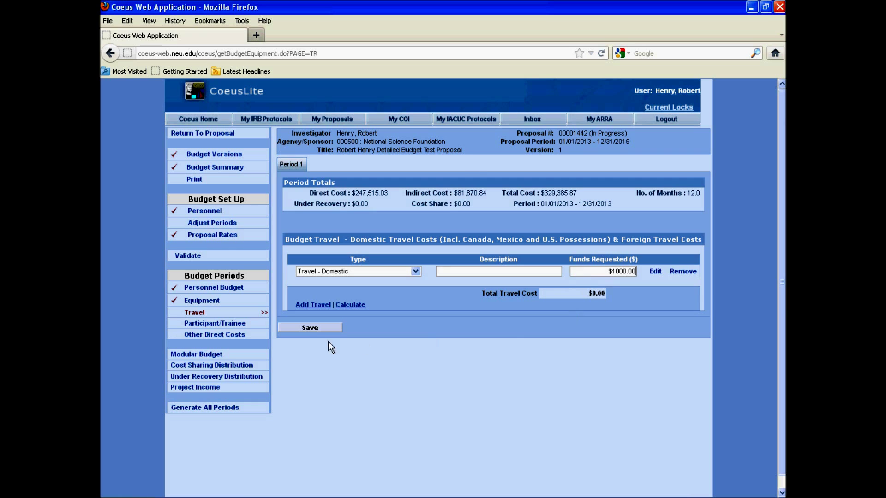
{"action": "left_click", "coordinate": [306, 331]}
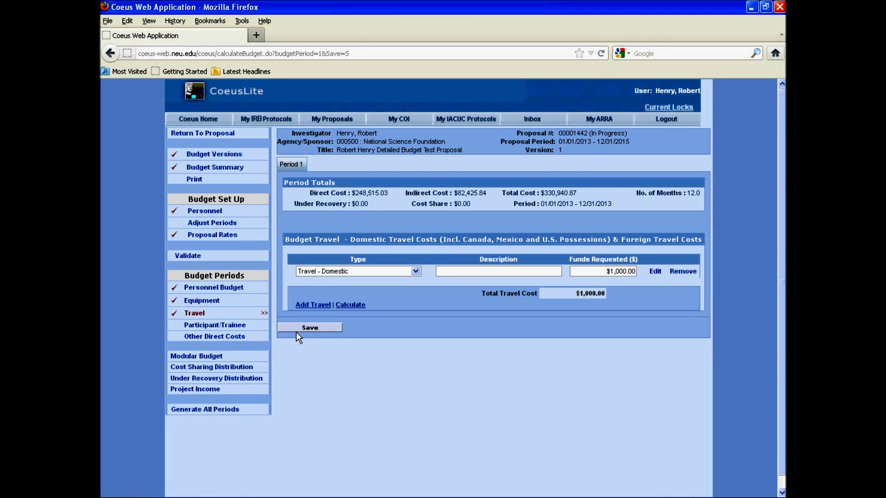
Fill in a Consultants item described as Sequence Analysis Specialist in the Period 1 other direct costs.
{"action": "left_click", "coordinate": [236, 339]}
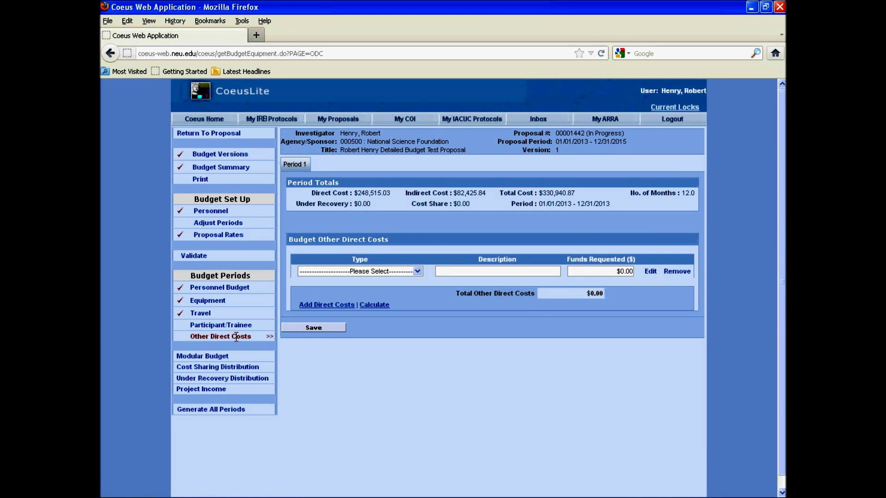
{"action": "left_click", "coordinate": [417, 271]}
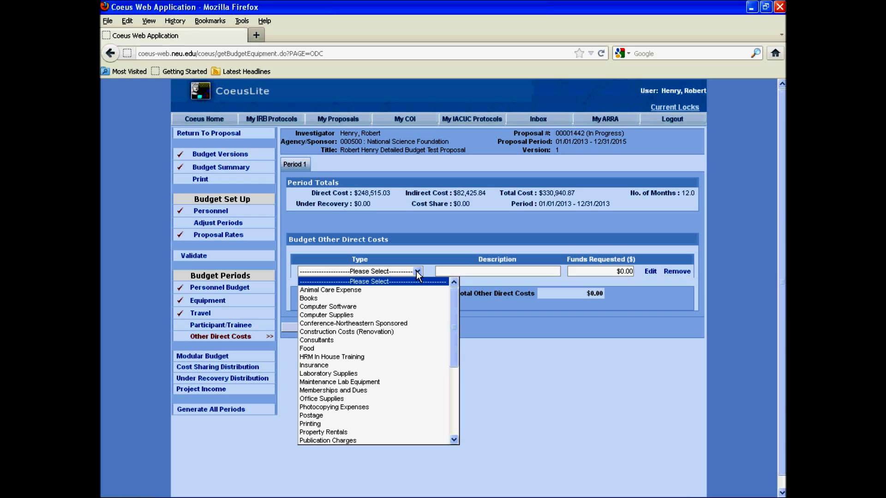
{"action": "left_click", "coordinate": [348, 340]}
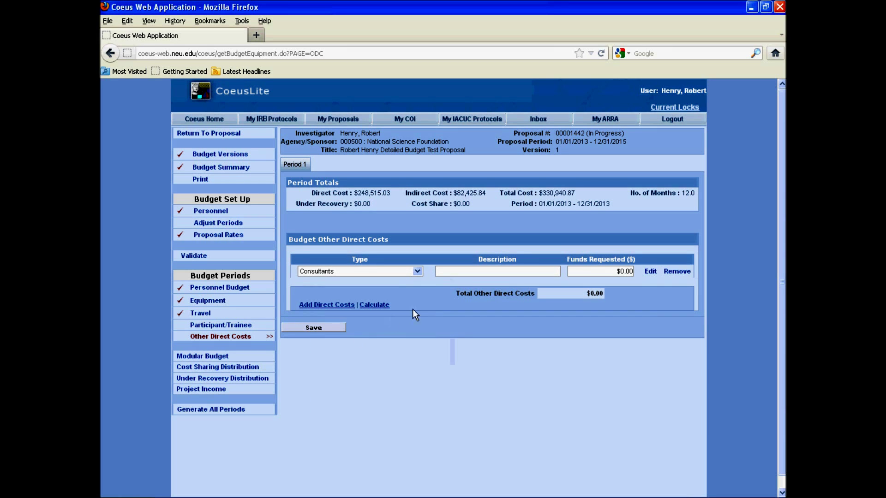
{"action": "left_click", "coordinate": [420, 274]}
{"action": "left_click", "coordinate": [421, 274]}
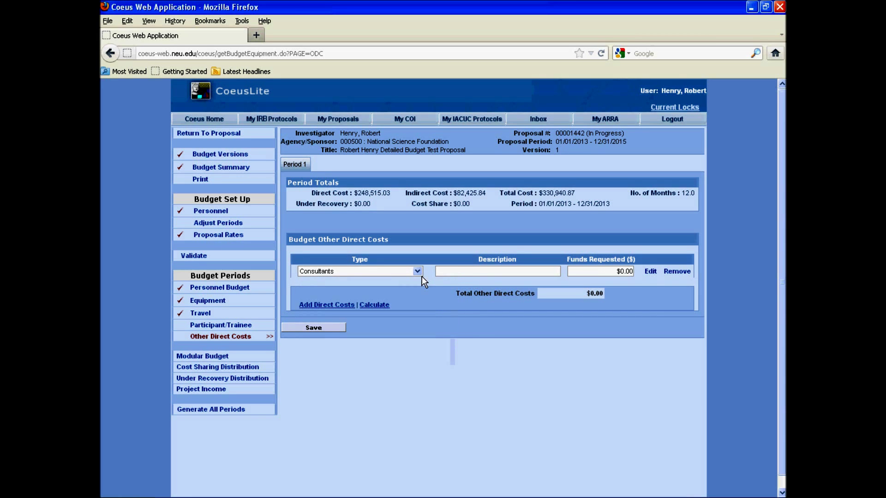
{"action": "left_click", "coordinate": [535, 273]}
{"action": "type", "text": "S"}
{"action": "key", "text": "Down"}
{"action": "key", "text": "Tab"}
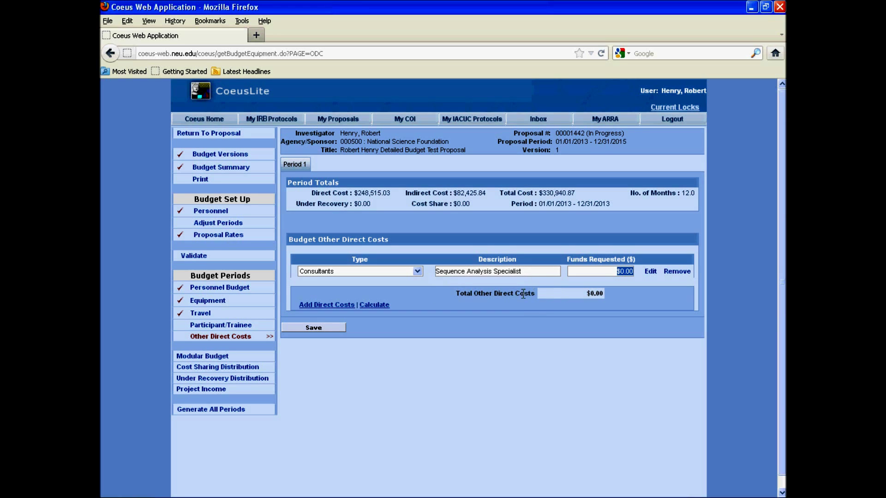
Set the funds requested for the Consultants item to $5,000 and save the other direct costs.
{"action": "left_click", "coordinate": [620, 272]}
{"action": "type", "text": "500"}
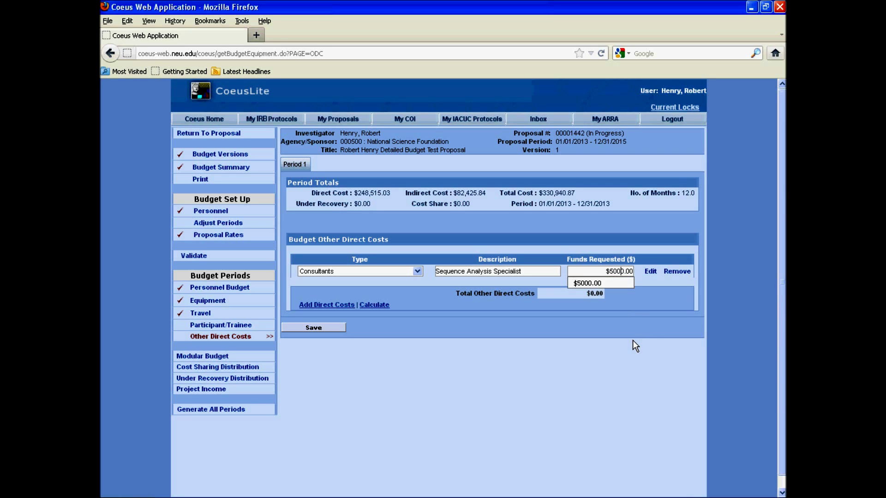
{"action": "left_click", "coordinate": [633, 340]}
{"action": "left_click", "coordinate": [321, 327]}
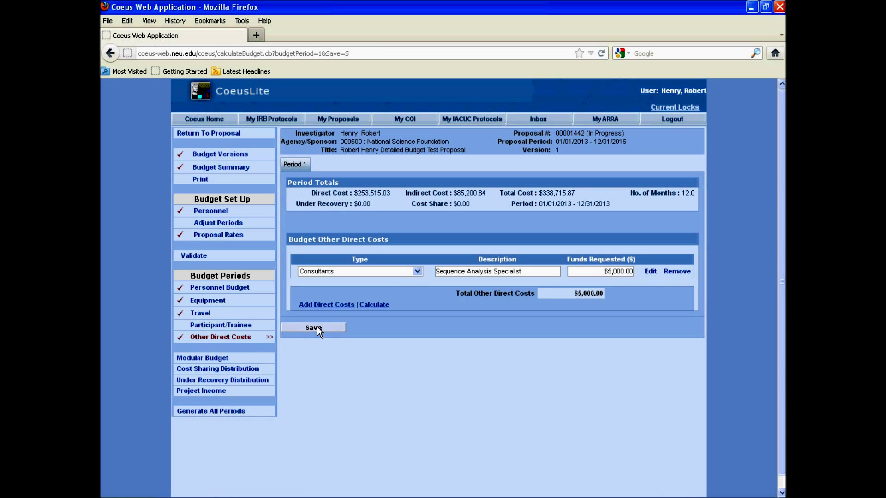
Add a Laboratory Supplies item with $1,000 requested to the Period 1 other direct costs, and save.
{"action": "left_click", "coordinate": [312, 305]}
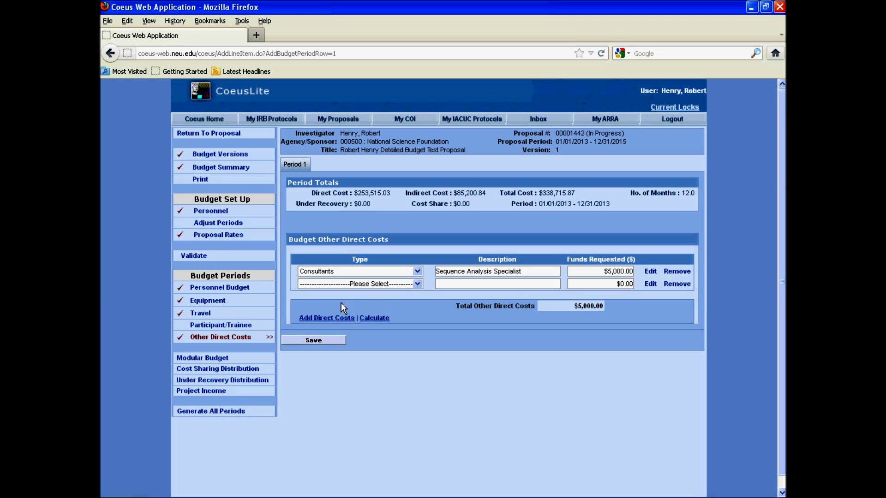
{"action": "left_click", "coordinate": [418, 284]}
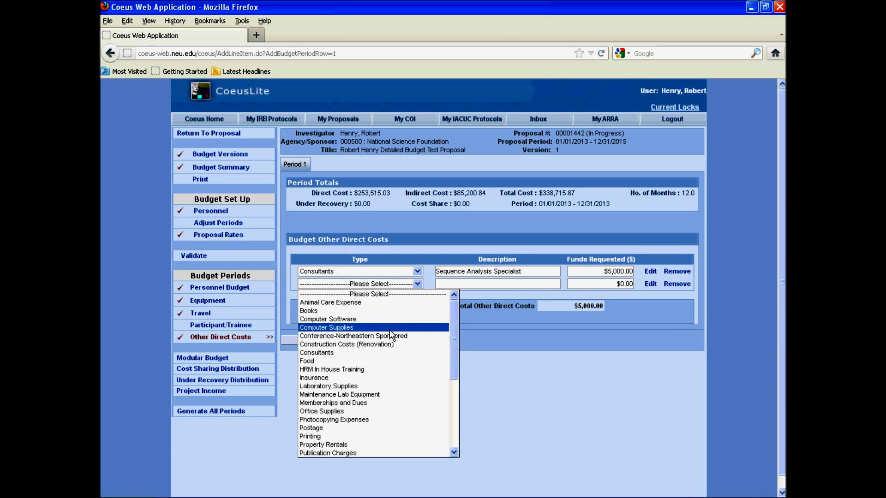
{"action": "left_click", "coordinate": [371, 385]}
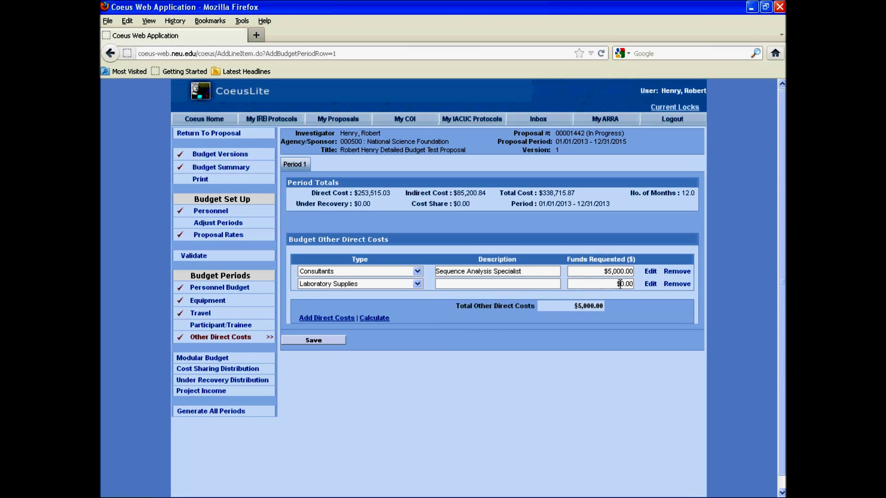
{"action": "type", "text": "100"}
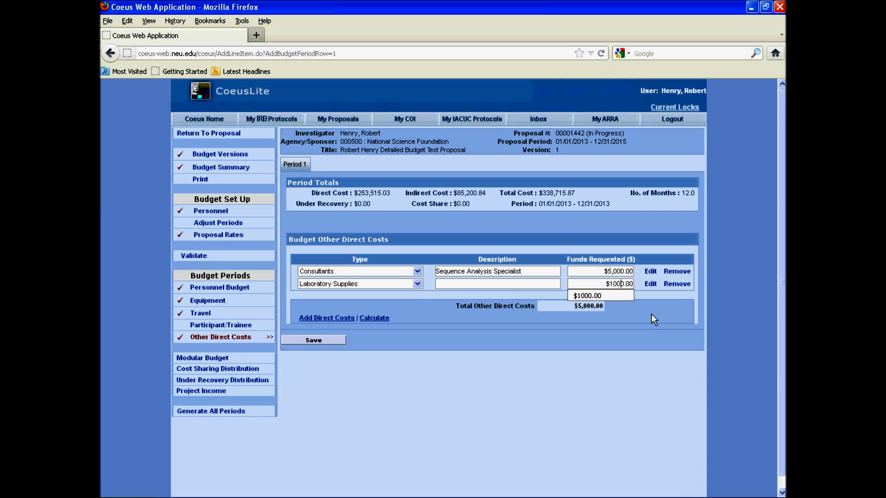
{"action": "left_click", "coordinate": [651, 314]}
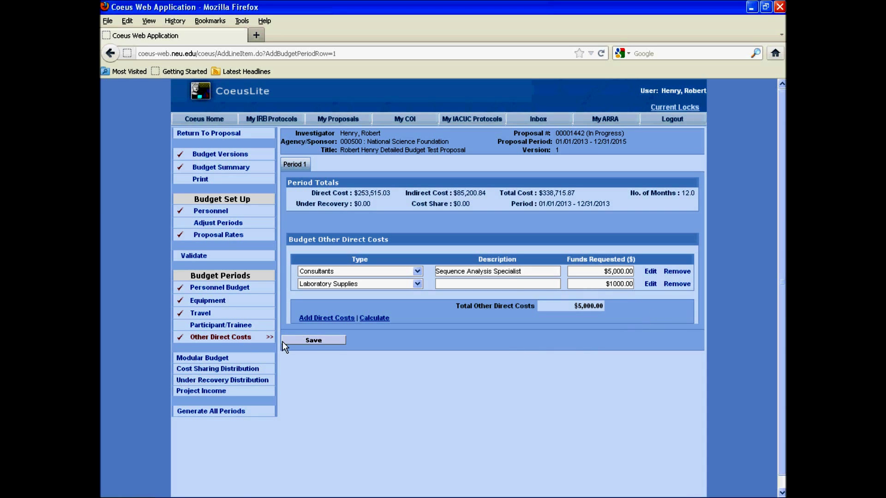
{"action": "left_click", "coordinate": [320, 341]}
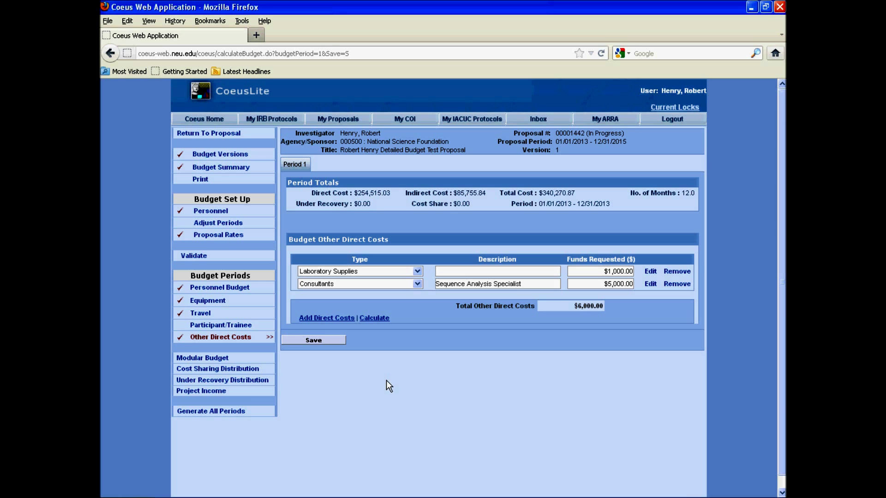
Generate all subsequent budget periods from Period 1, and review the personnel budget across Periods 1, 2 and 3.
{"action": "left_click", "coordinate": [221, 412]}
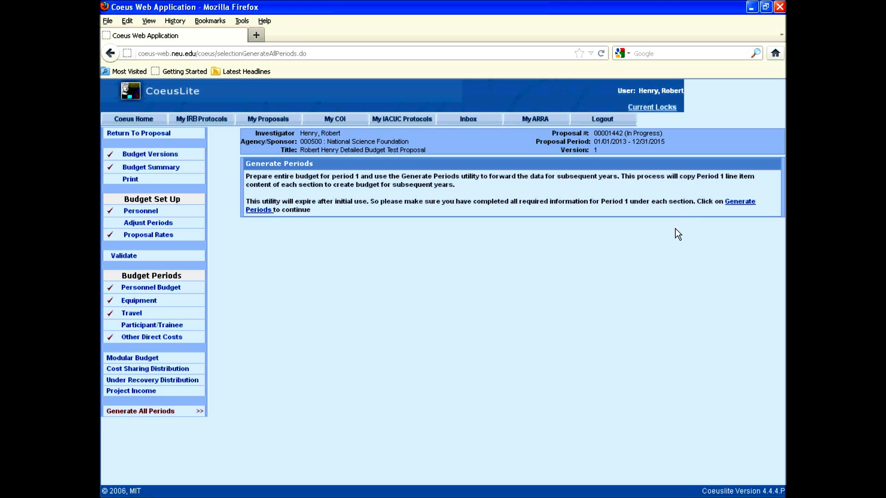
{"action": "left_click", "coordinate": [738, 205]}
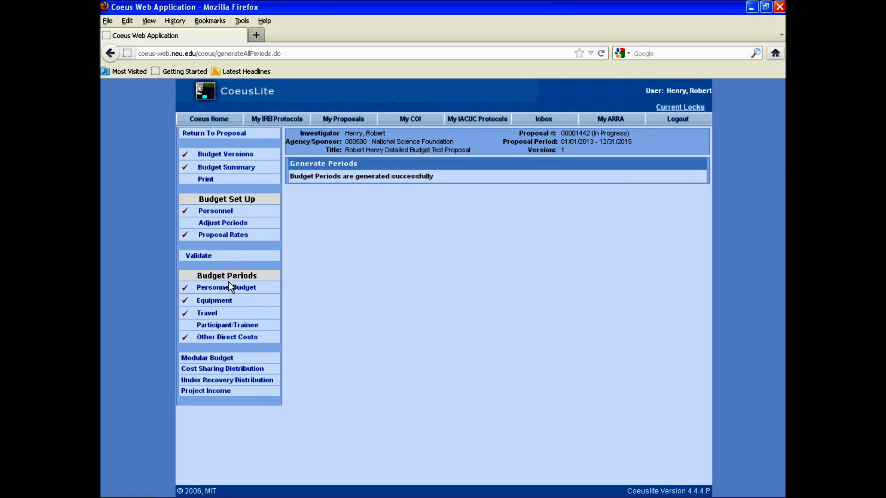
{"action": "left_click", "coordinate": [231, 288]}
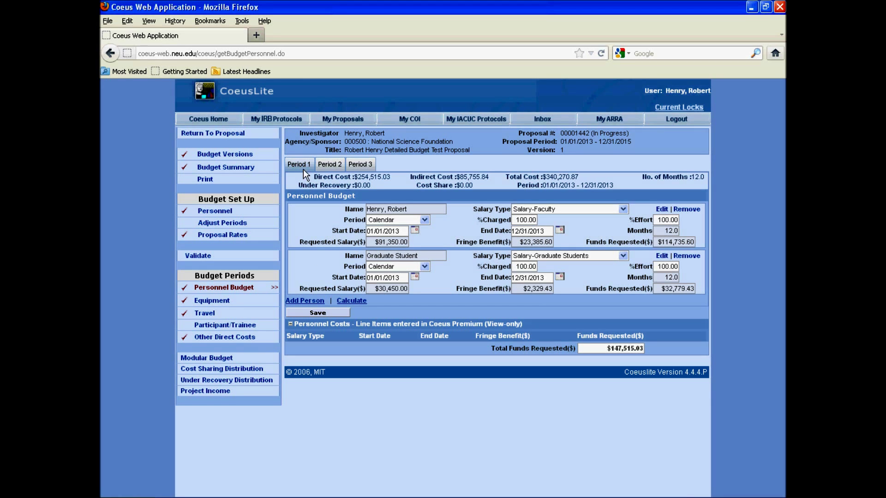
{"action": "left_click", "coordinate": [329, 166]}
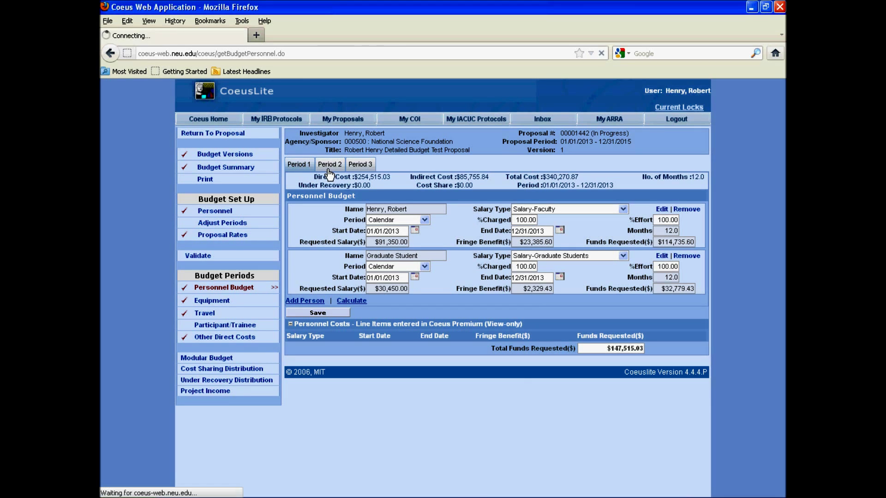
{"action": "left_click", "coordinate": [359, 166]}
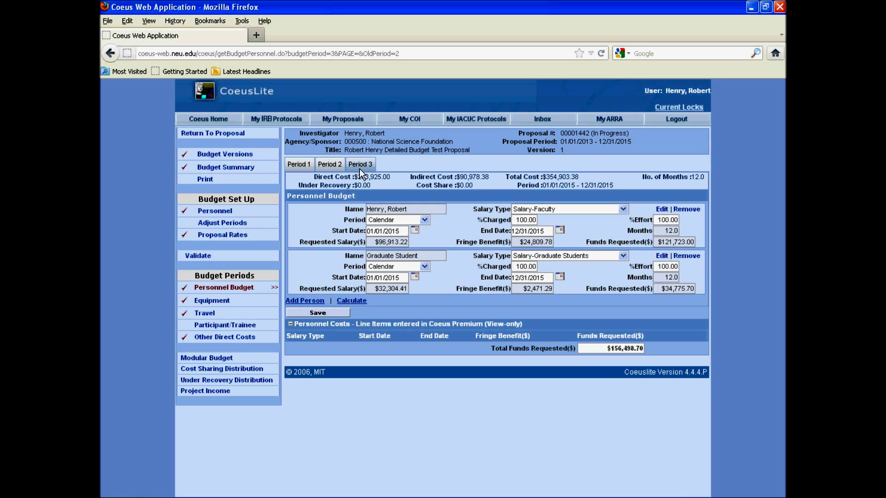
{"action": "left_click", "coordinate": [303, 167]}
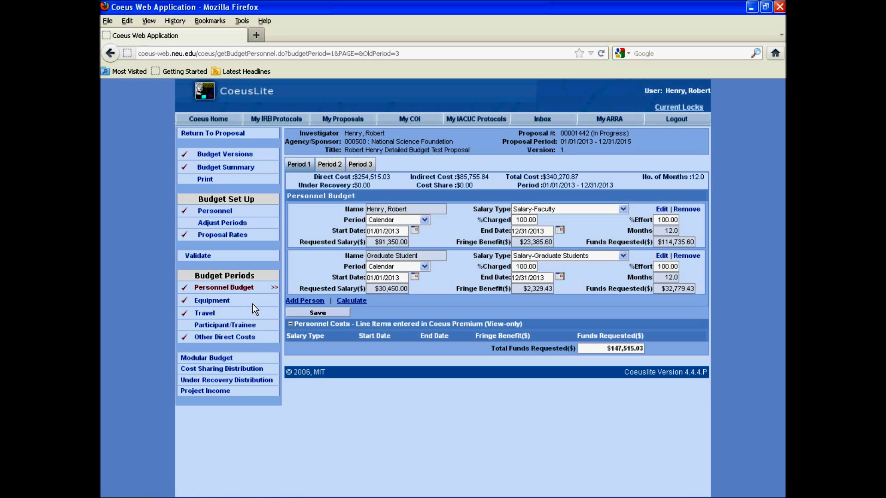
Check the equipment budget across the periods, remove the Mass Spectrometer item from Period 2, and save.
{"action": "left_click", "coordinate": [222, 304]}
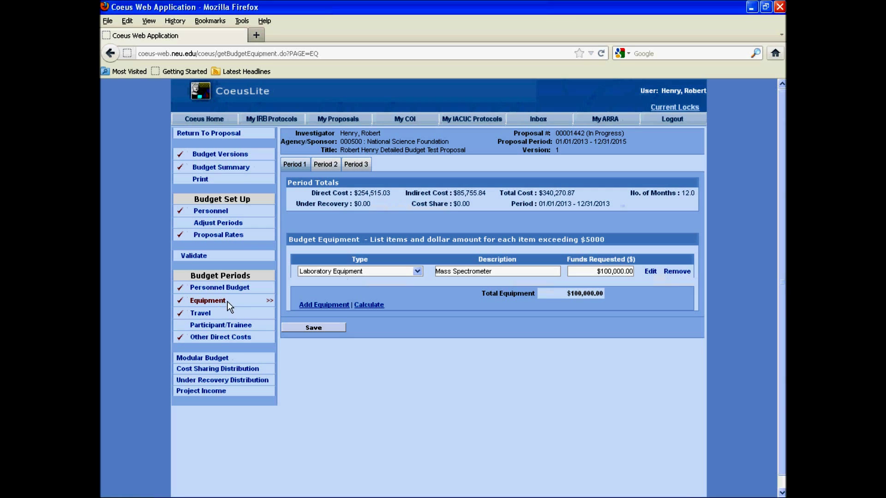
{"action": "left_click", "coordinate": [327, 168]}
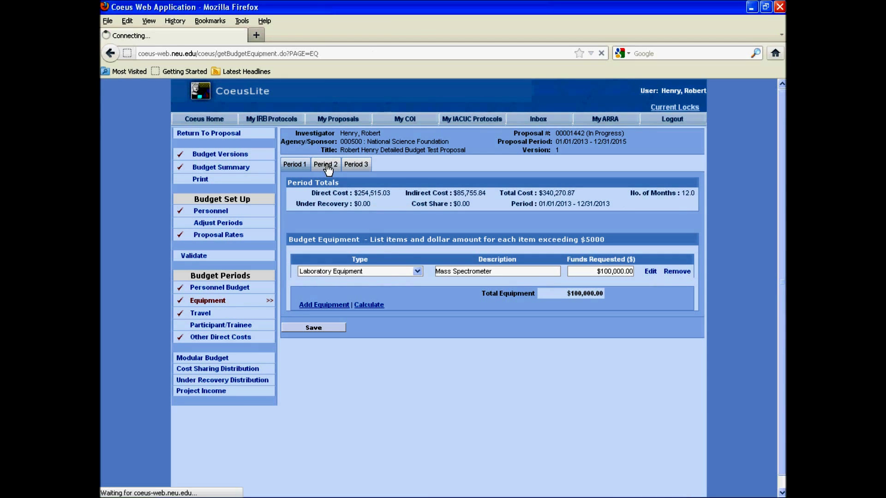
{"action": "left_click", "coordinate": [354, 166]}
{"action": "left_click", "coordinate": [335, 165]}
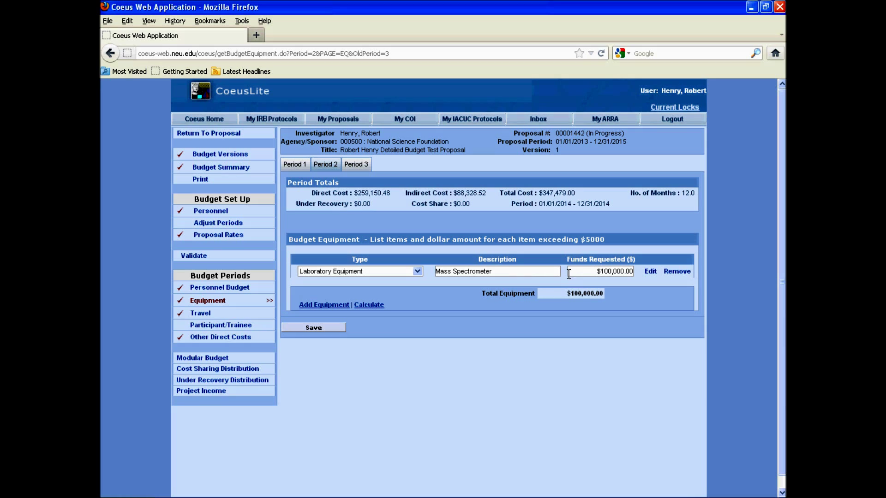
{"action": "left_click", "coordinate": [672, 273]}
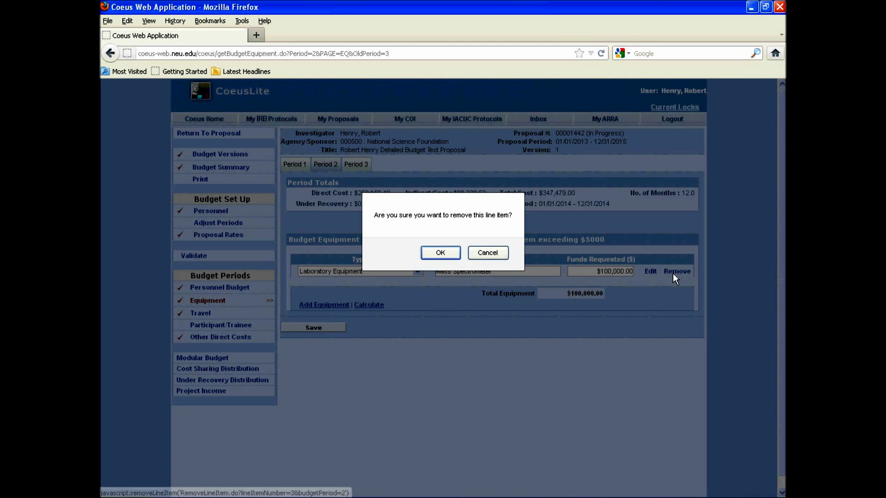
{"action": "left_click", "coordinate": [453, 254]}
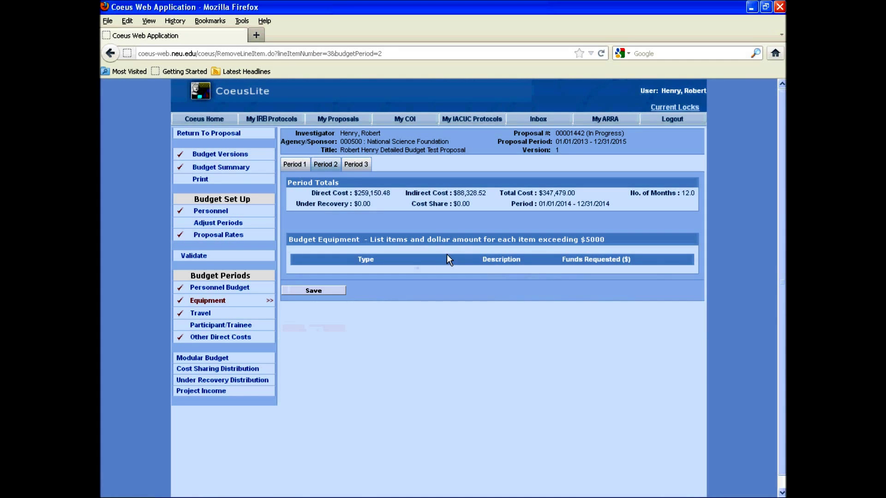
{"action": "left_click", "coordinate": [338, 291]}
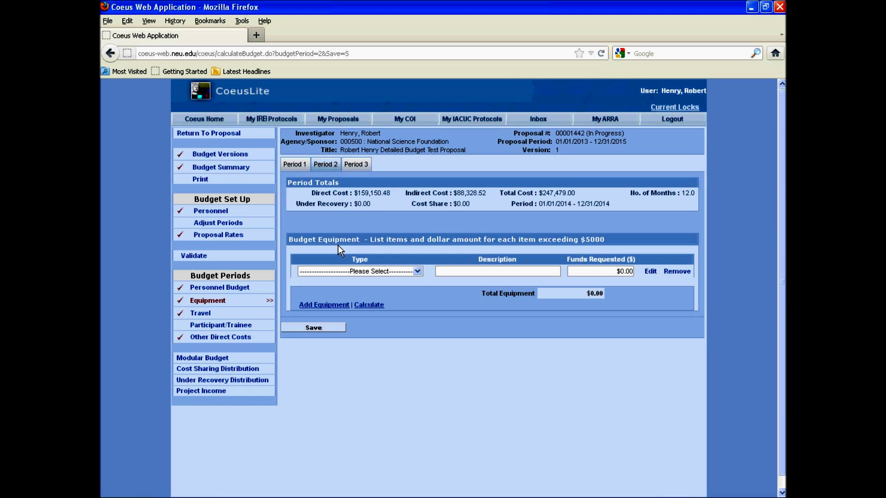
Remove the Mass Spectrometer item from the Period 3 equipment budget and save.
{"action": "left_click", "coordinate": [363, 170]}
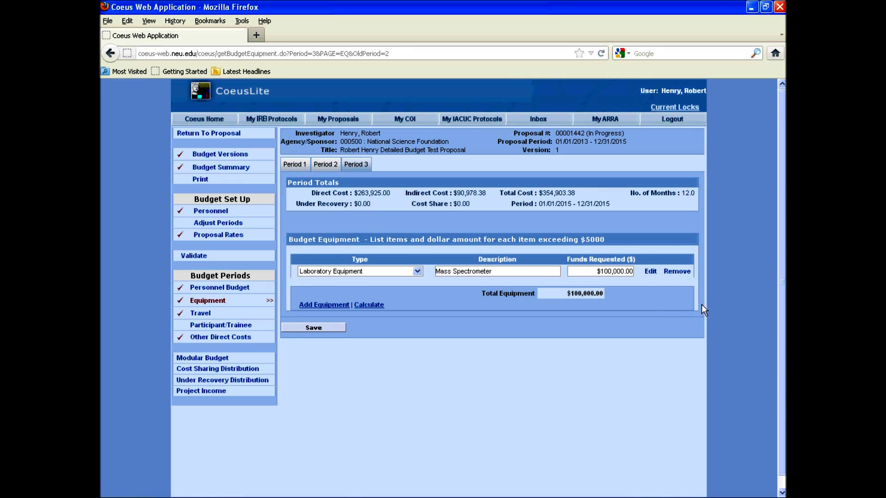
{"action": "left_click", "coordinate": [685, 273]}
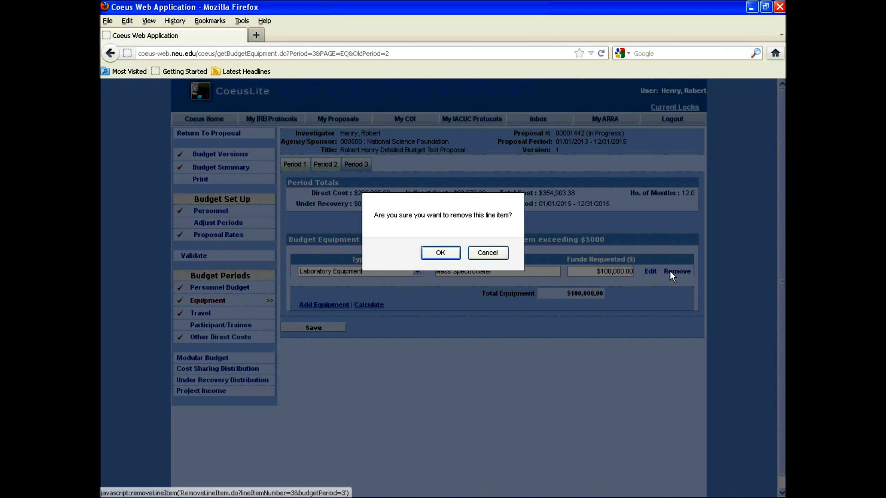
{"action": "left_click", "coordinate": [442, 258]}
{"action": "left_click", "coordinate": [336, 289]}
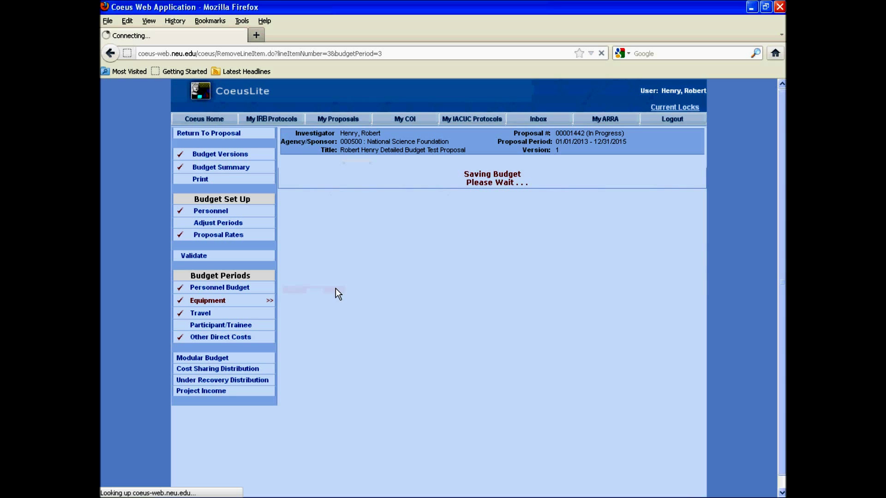